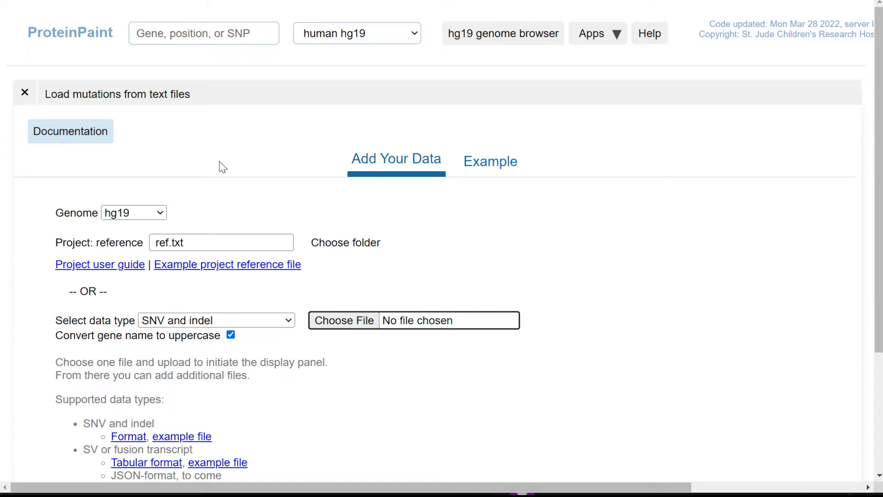
Step: Review the available genome builds and mutation data types in the form for loading your own data
scroll(286, 170, "down", 1)
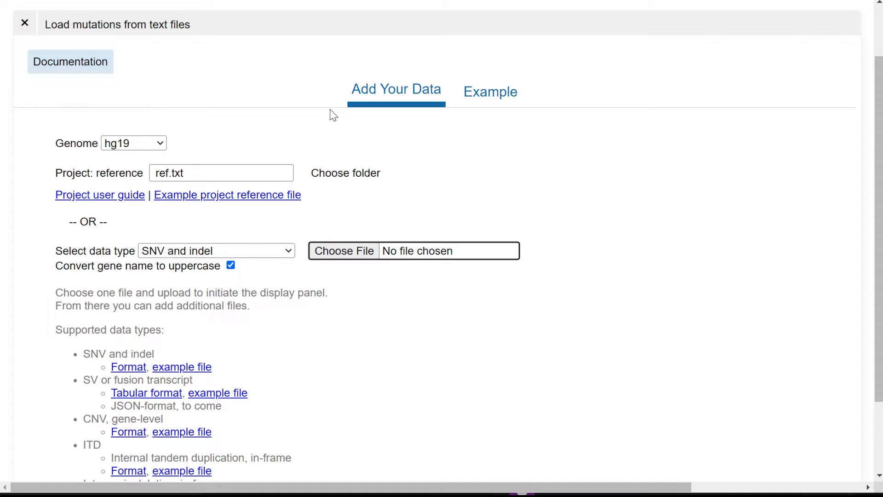
left_click(161, 143)
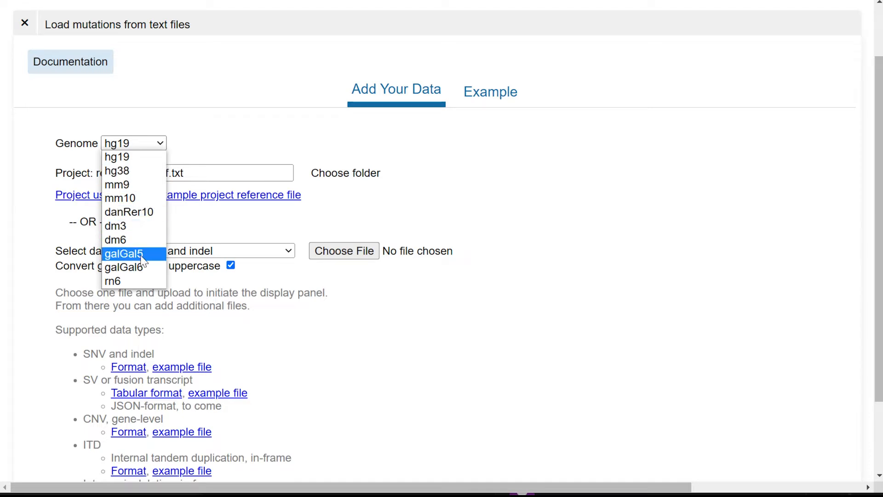
left_click(519, 213)
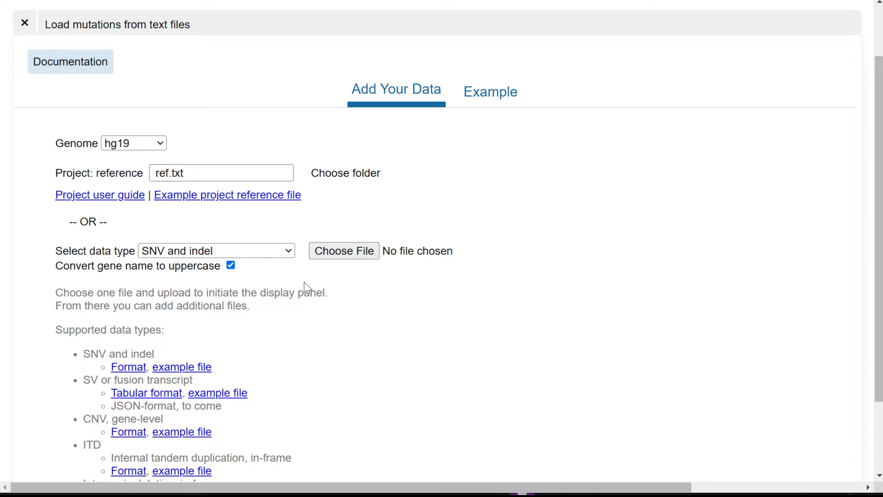
left_click(289, 253)
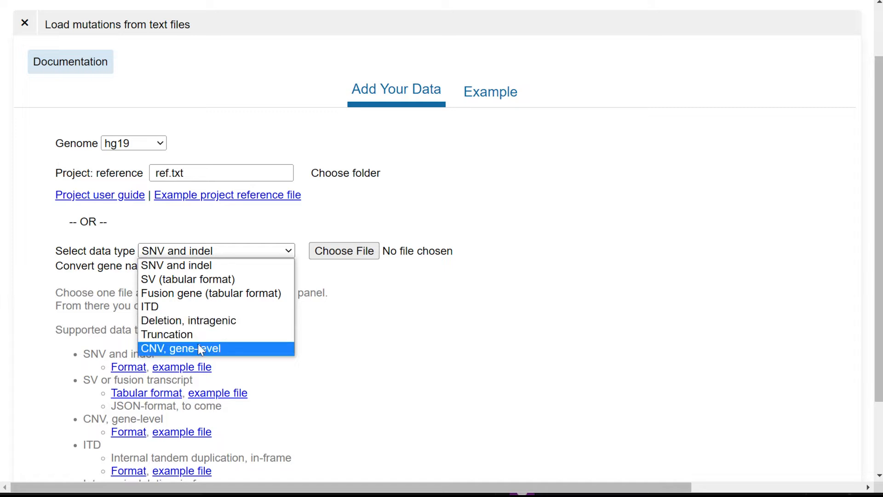
left_click(428, 339)
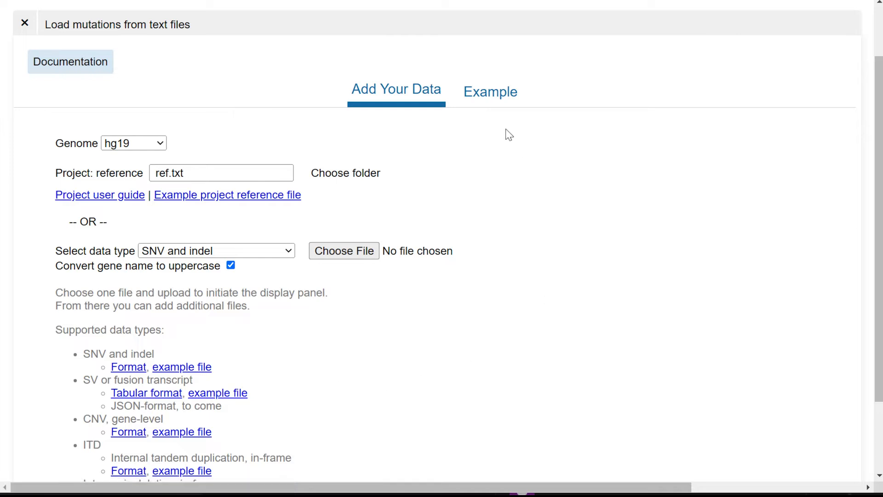
Step: Load the example dataset and examine its mutation heatmap, from the legend down through the gene groups
left_click(495, 93)
scroll(736, 205, "down", 8)
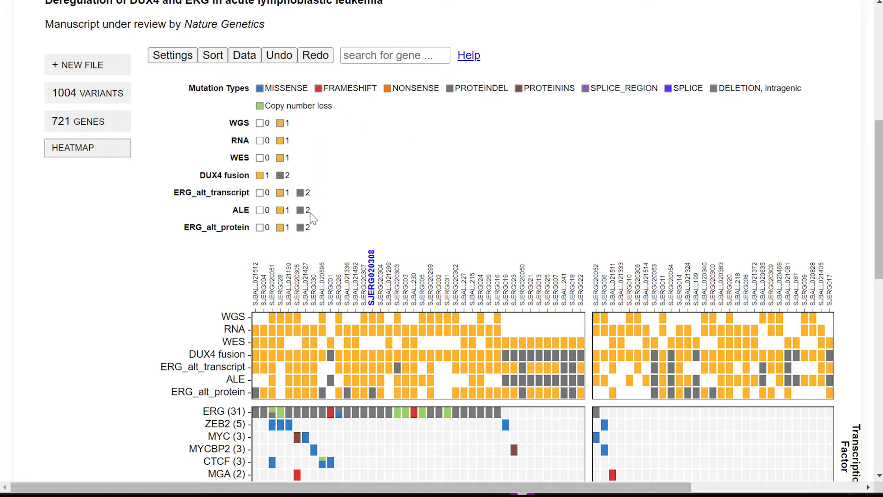
scroll(491, 205, "down", 4)
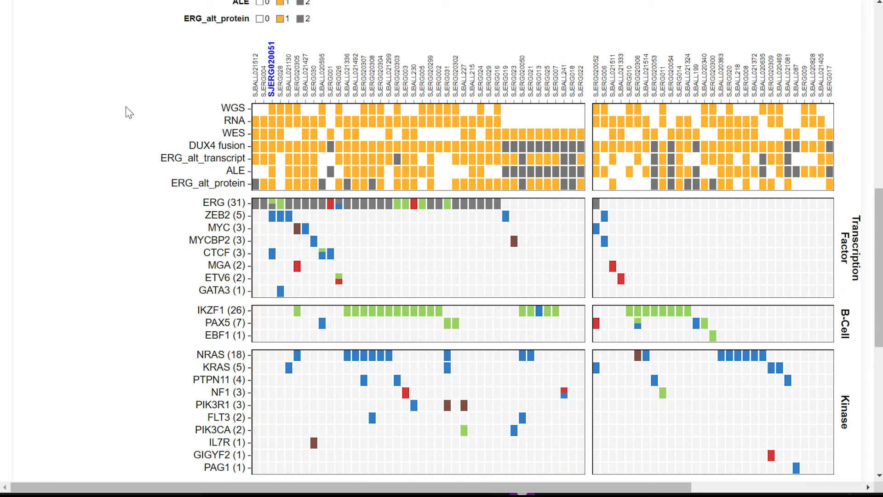
scroll(126, 115, "down", 2)
scroll(127, 127, "down", 2)
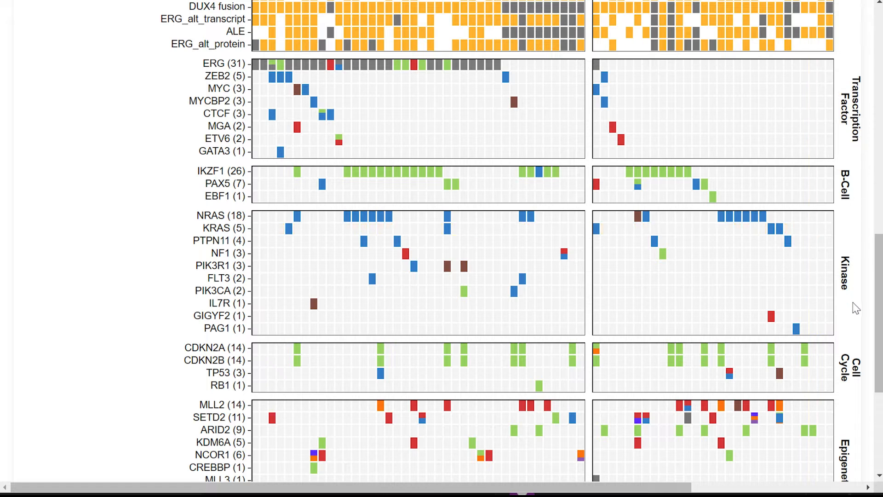
mouse_move(105, 226)
scroll(105, 226, "down", 2)
scroll(105, 225, "up", 2)
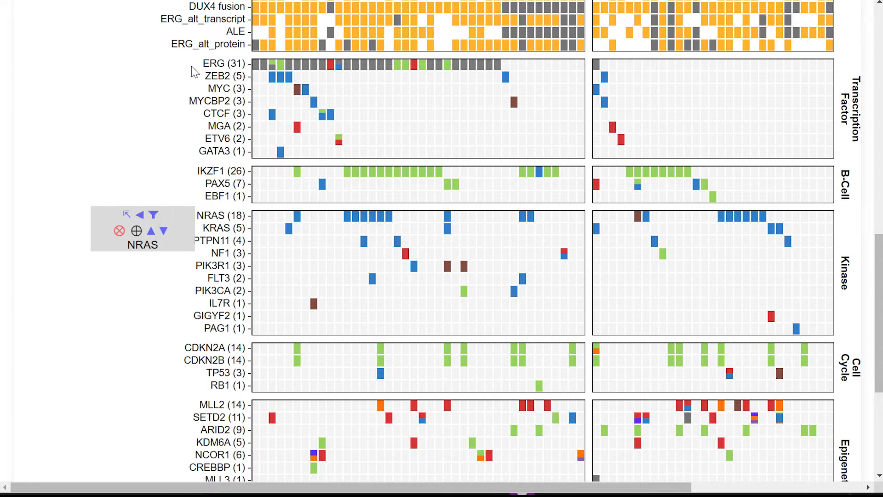
Step: Open the ERG gene's protein plot from the heatmap, move it into full view, inspect its mutations and legend, and close it
mouse_move(212, 69)
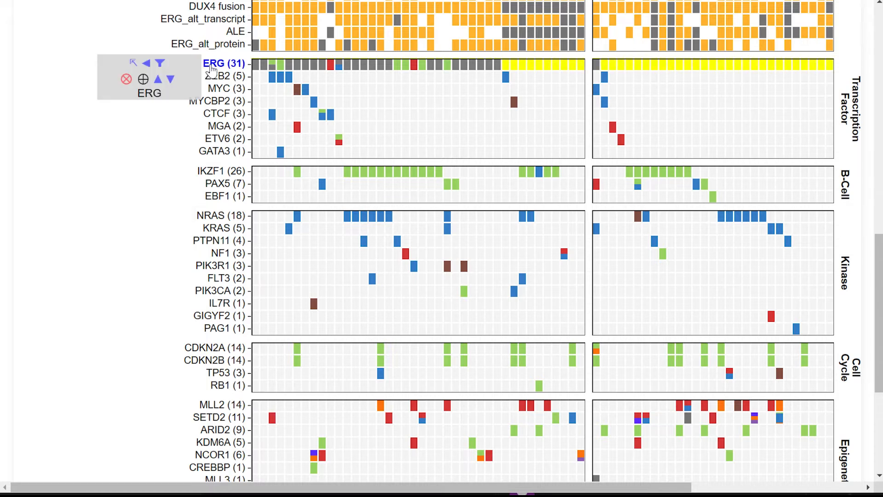
left_click(211, 69)
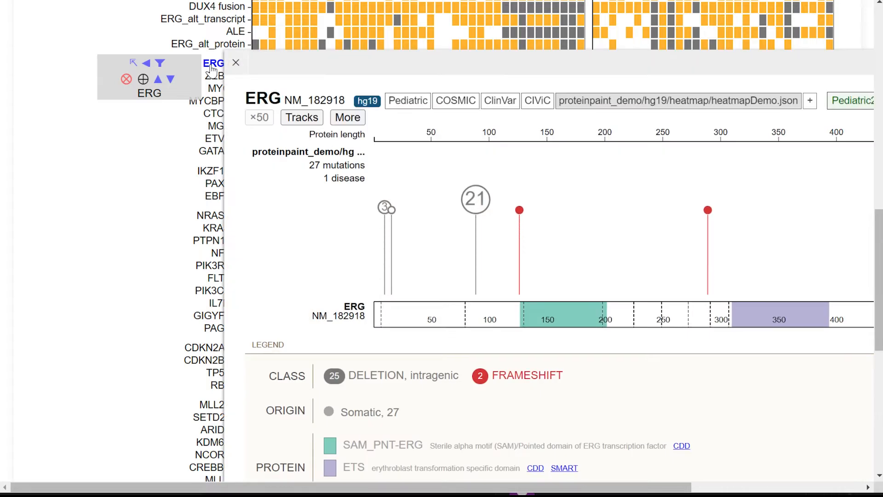
mouse_move(299, 59)
left_mouse_down()
mouse_move(269, 59)
mouse_move(224, 37)
mouse_move(98, 34)
left_mouse_up()
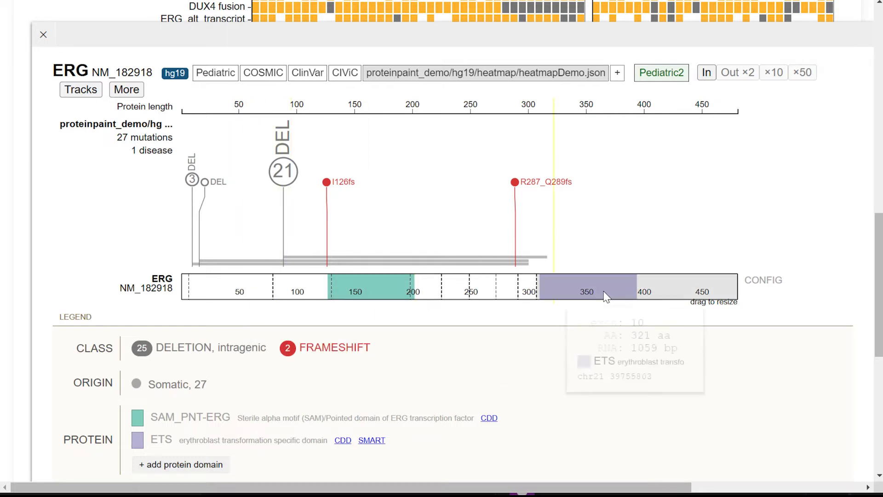
scroll(710, 339, "down", 2)
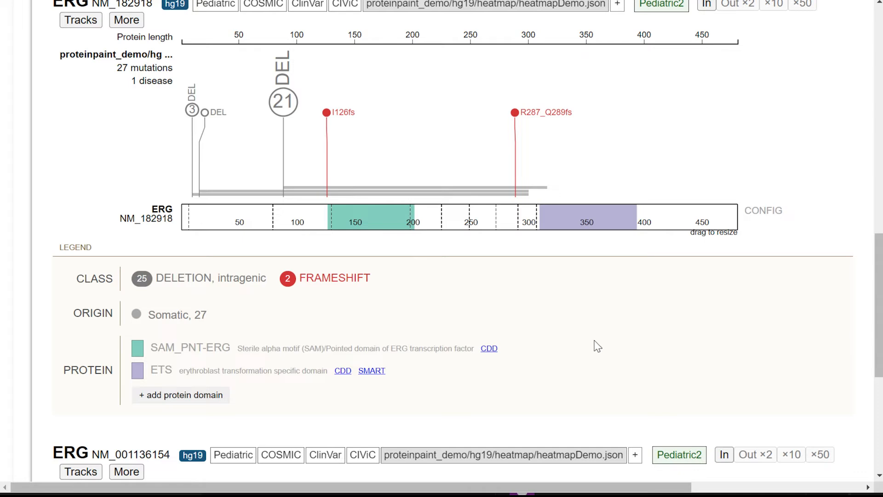
scroll(608, 349, "up", 2)
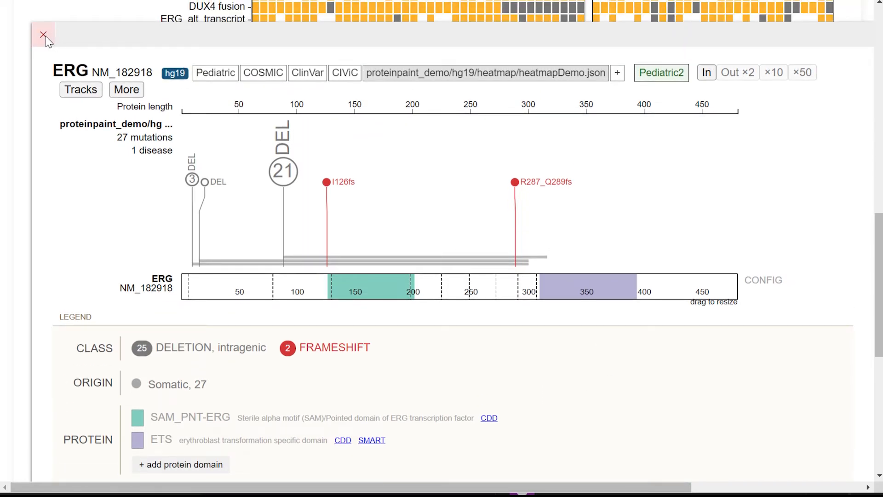
left_click(43, 35)
Step: View the heatmap's tab-separated Gene Groups input, highlight its group and gene rows, and close it
scroll(146, 239, "up", 1)
scroll(146, 239, "up", 7)
scroll(147, 240, "up", 2)
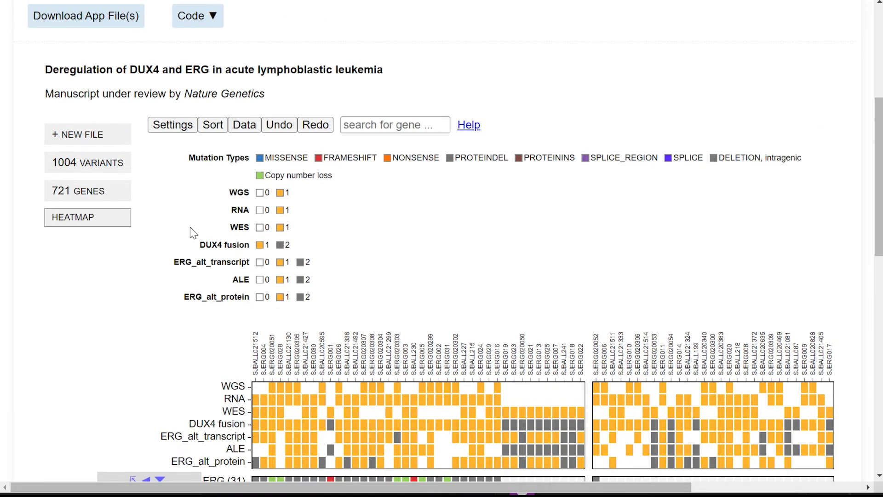
left_click(247, 132)
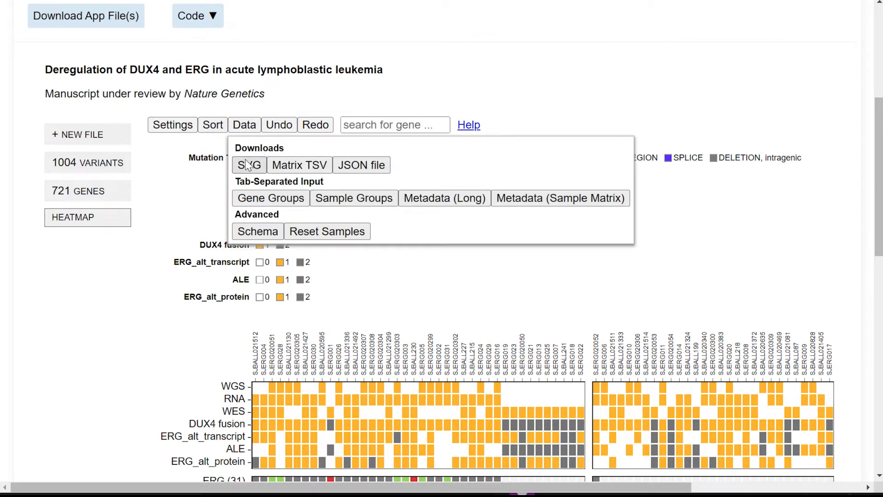
left_click(249, 198)
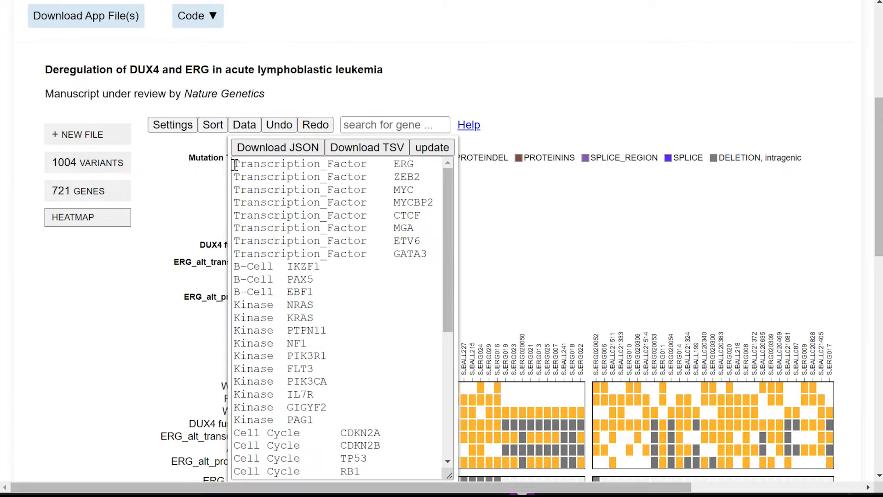
left_click_drag(235, 164, 371, 466)
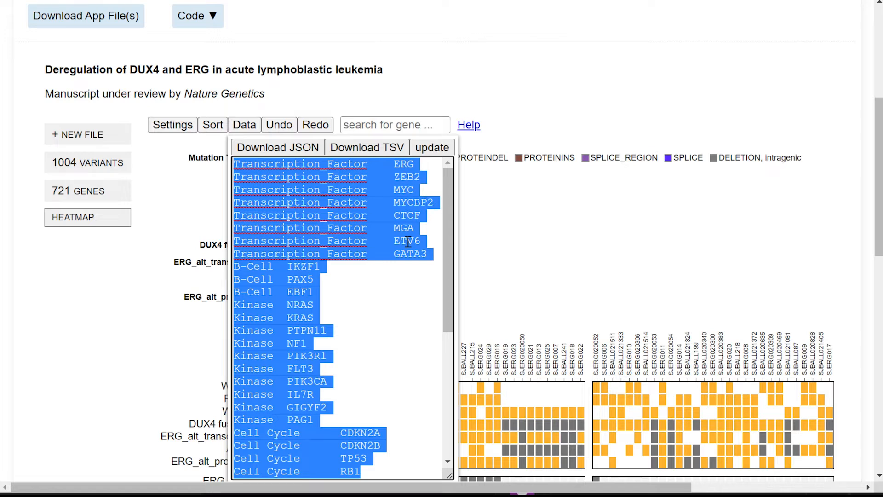
left_click(535, 257)
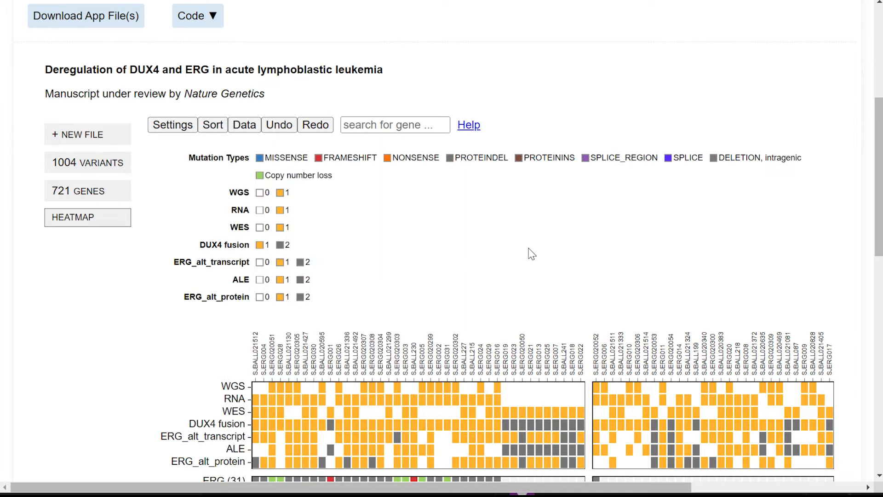
Step: Open the tab-separated Sample Groups input, highlight the sample rows, and update the heatmap with it
left_click(251, 129)
left_click(349, 202)
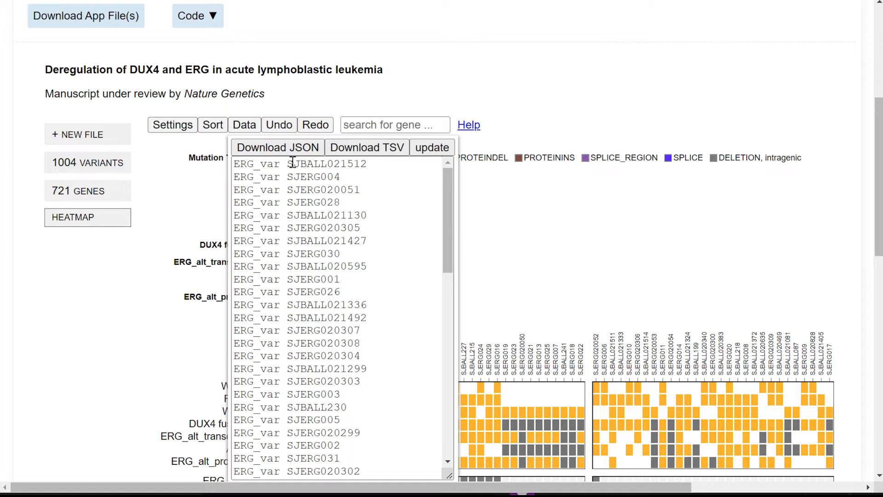
left_click_drag(286, 164, 370, 167)
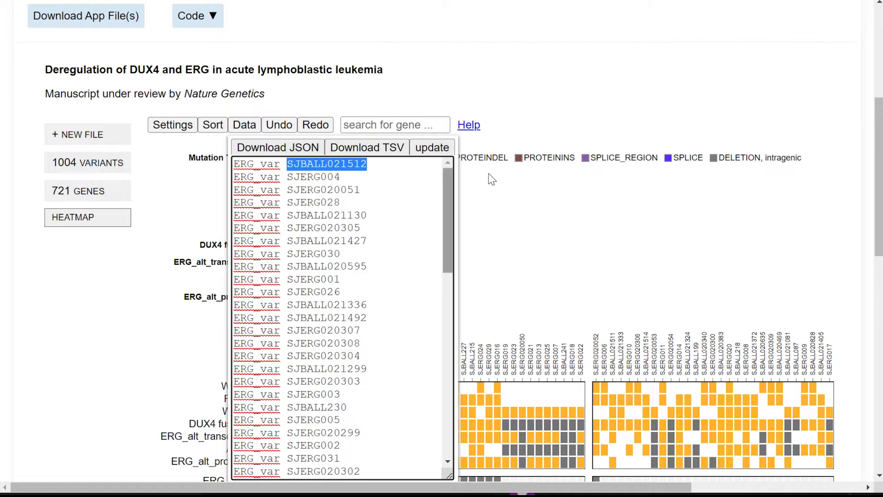
left_click_drag(235, 164, 363, 470)
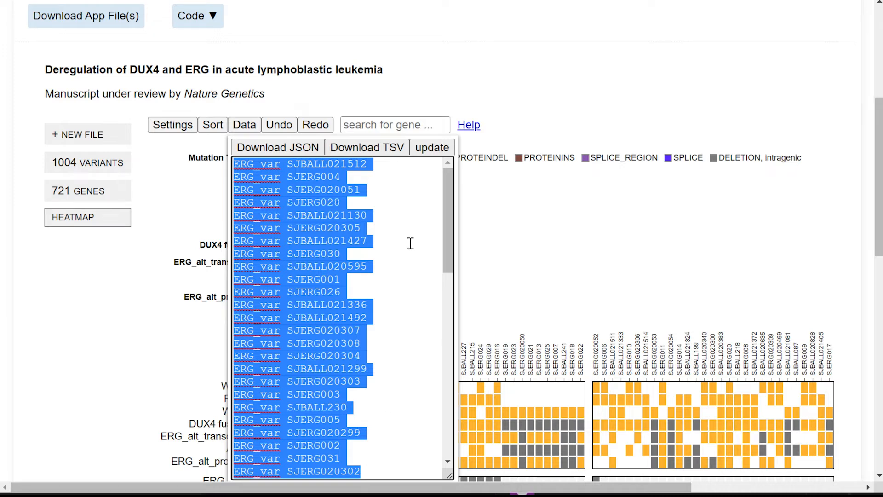
left_click(432, 149)
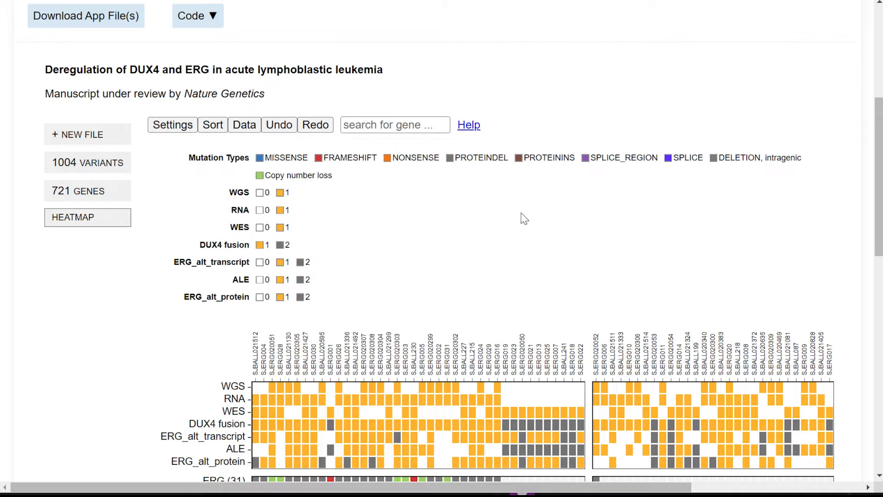
Step: Inspect the Metadata (Long) input, highlighting the WGS colour values white and #ffbb33, and close it
left_click(252, 131)
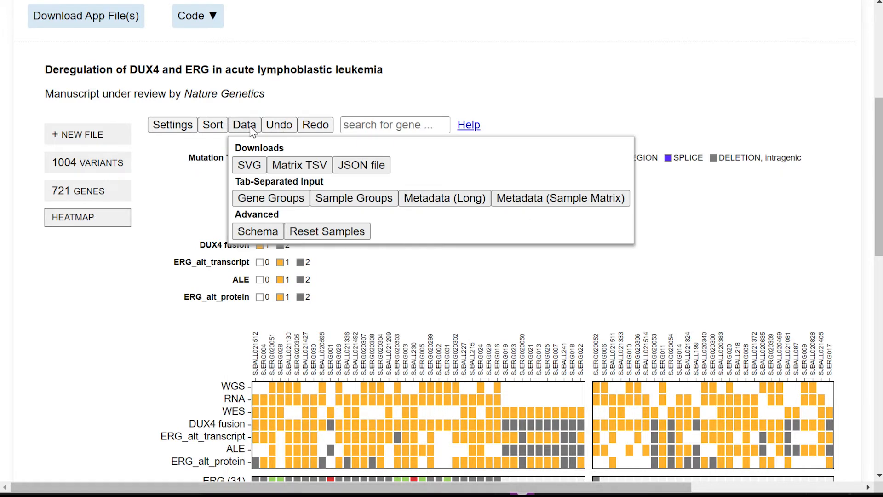
left_click(433, 199)
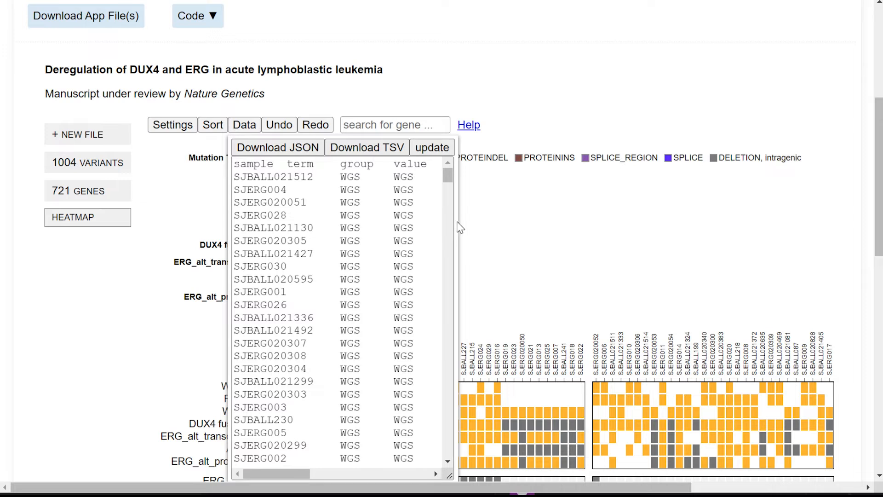
left_click_drag(299, 475, 335, 474)
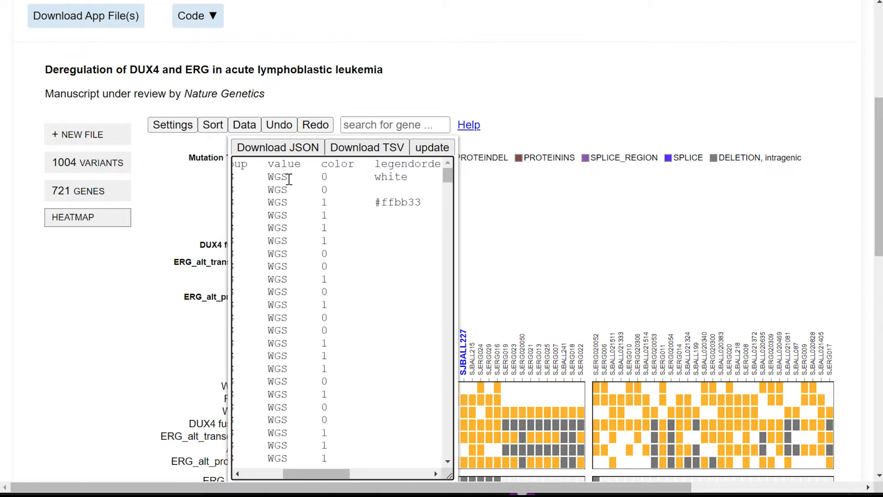
left_click_drag(409, 178, 374, 177)
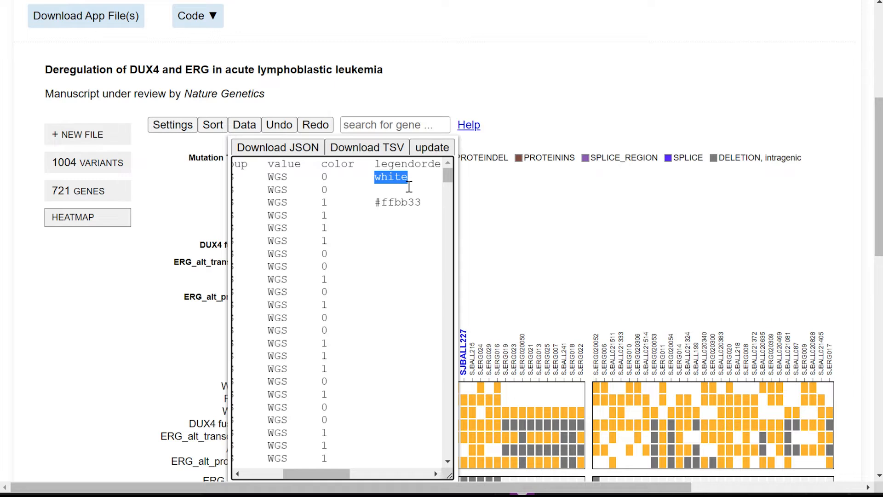
left_click(376, 202)
left_click_drag(378, 202, 422, 205)
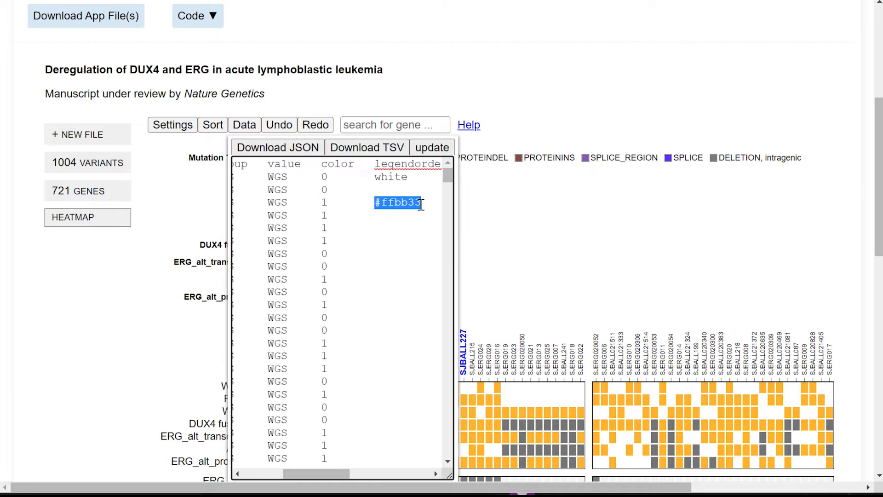
left_click(533, 205)
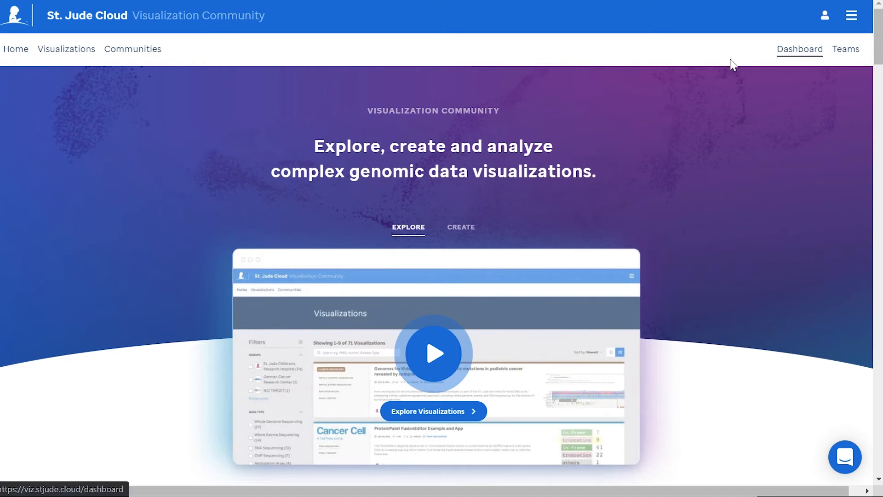
Step: Open the Visualizations list in the St. Jude Cloud Visualization Community and browse the published entries
left_click(77, 56)
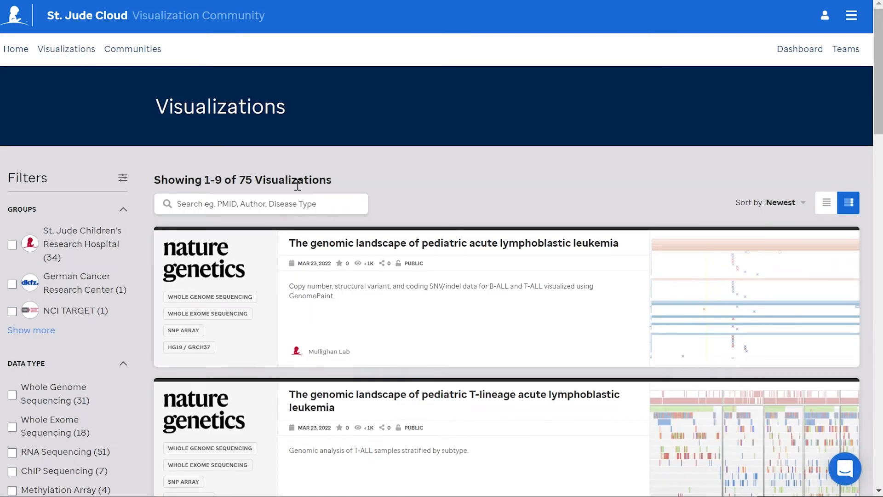
scroll(438, 285, "down", 9)
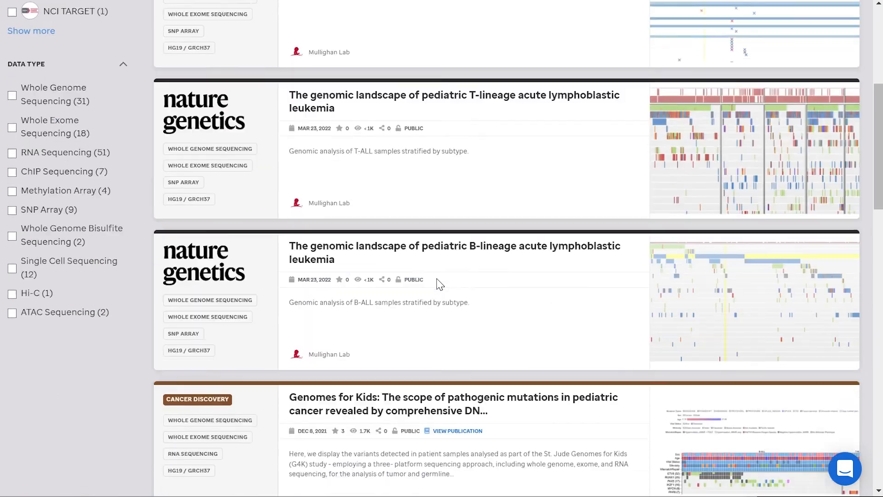
scroll(432, 282, "up", 5)
scroll(432, 280, "up", 3)
scroll(431, 276, "down", 6)
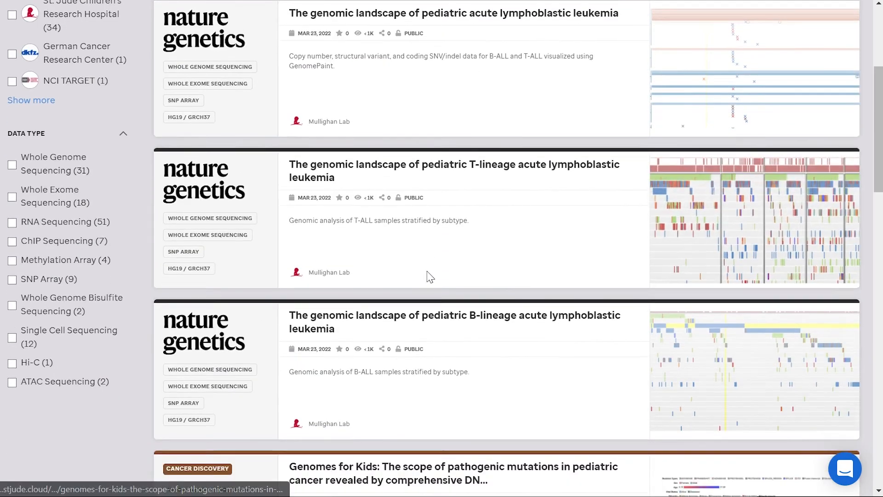
scroll(396, 241, "up", 8)
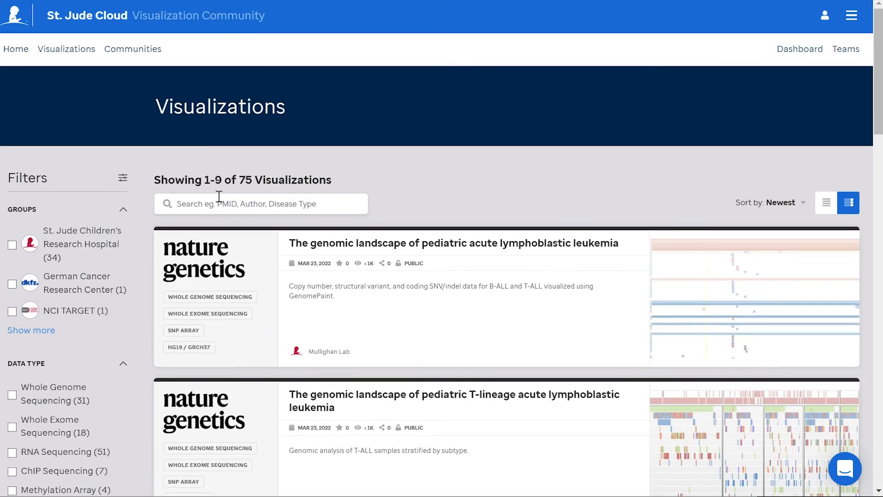
Step: Search the visualizations for "kids" and look through the matching entries
left_click(208, 204)
type("kids")
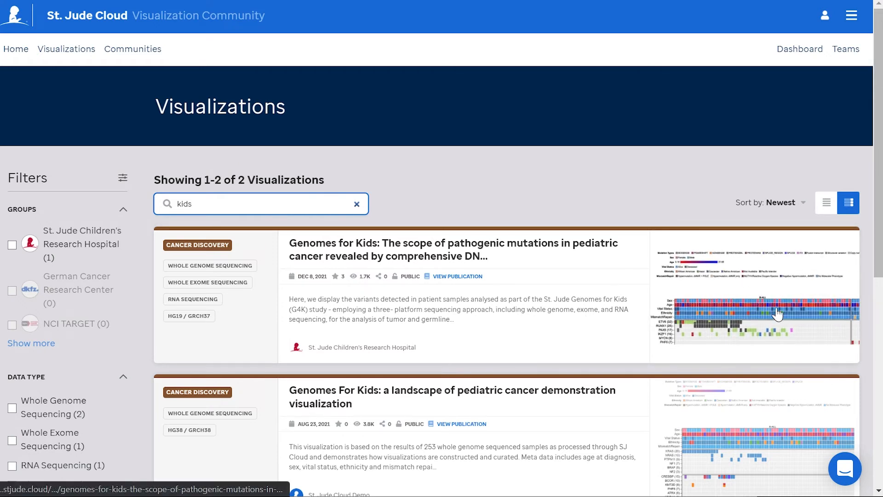
scroll(777, 310, "down", 3)
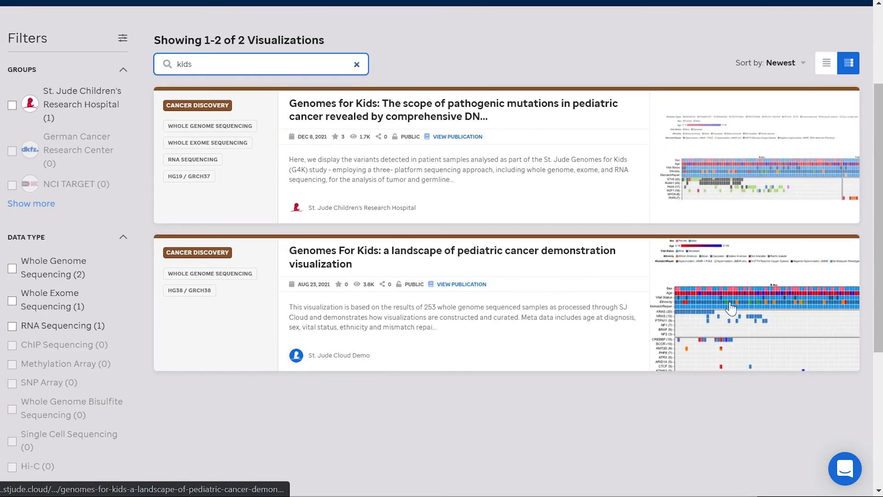
Step: Open the Genomes For Kids landscape of pediatric cancer demonstration visualization and its tab-separated Metadata (Long) input
left_click(731, 308)
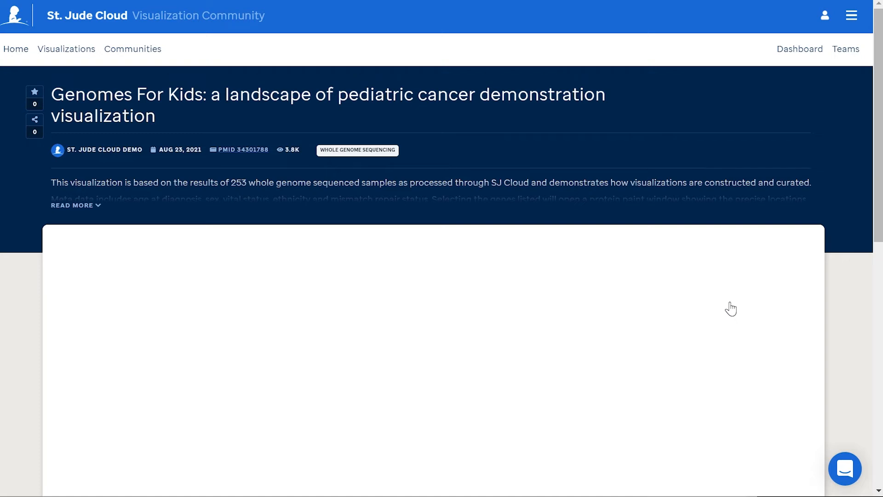
scroll(731, 309, "down", 5)
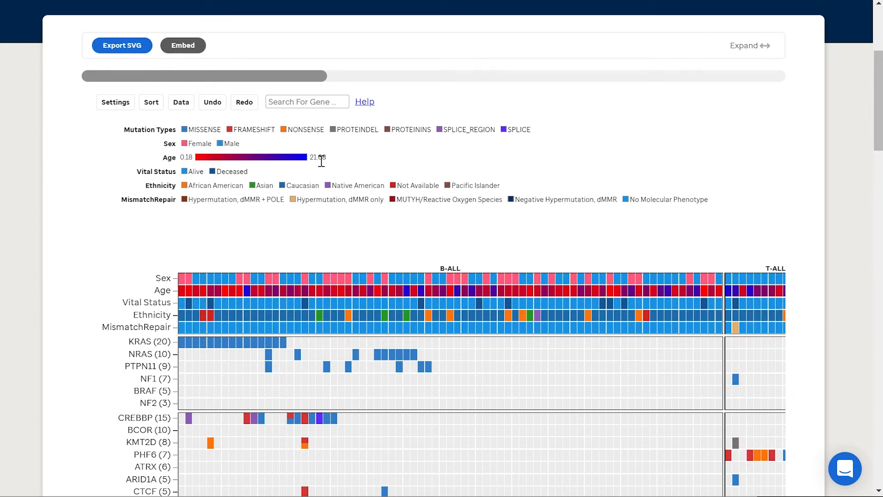
left_click(181, 107)
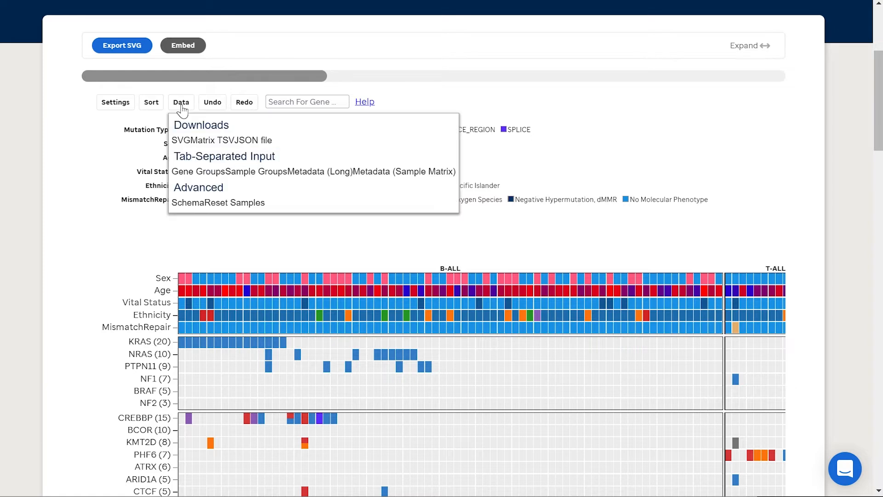
left_click(308, 174)
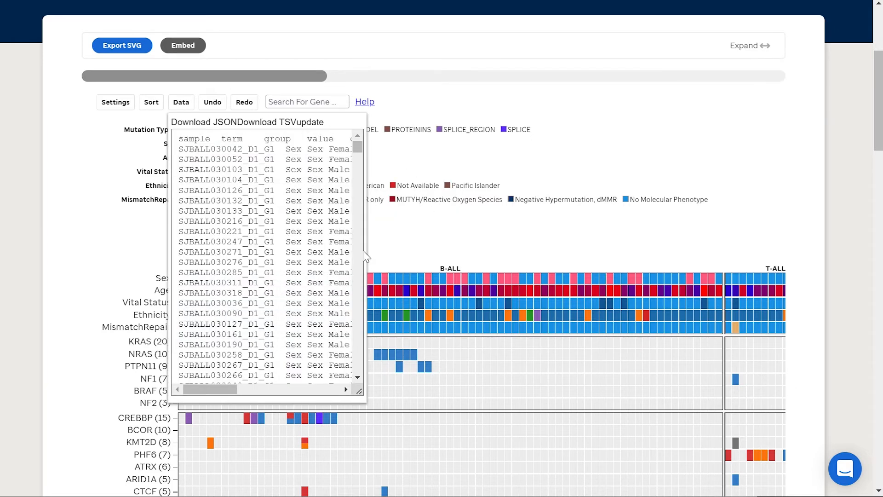
Step: Look through the metadata rows from Sex to the first Age row and highlight that row's #eee colour value
scroll(352, 244, "down", 5)
scroll(352, 244, "down", 5)
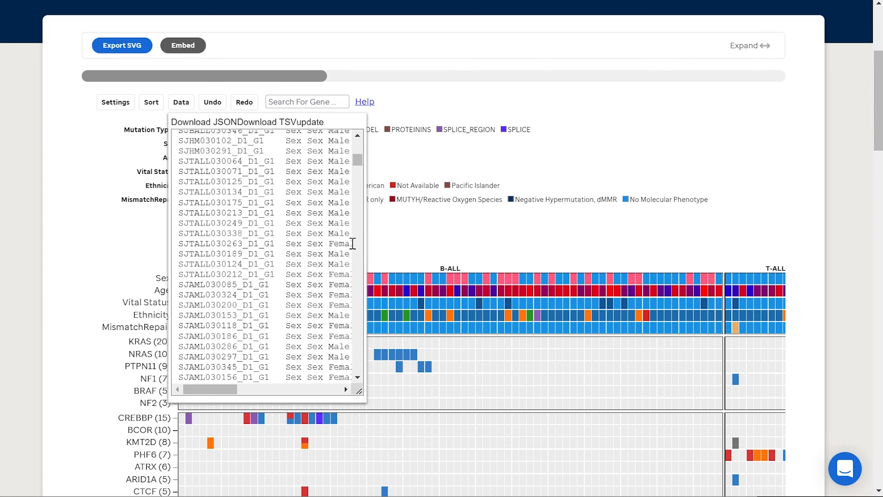
scroll(353, 243, "down", 5)
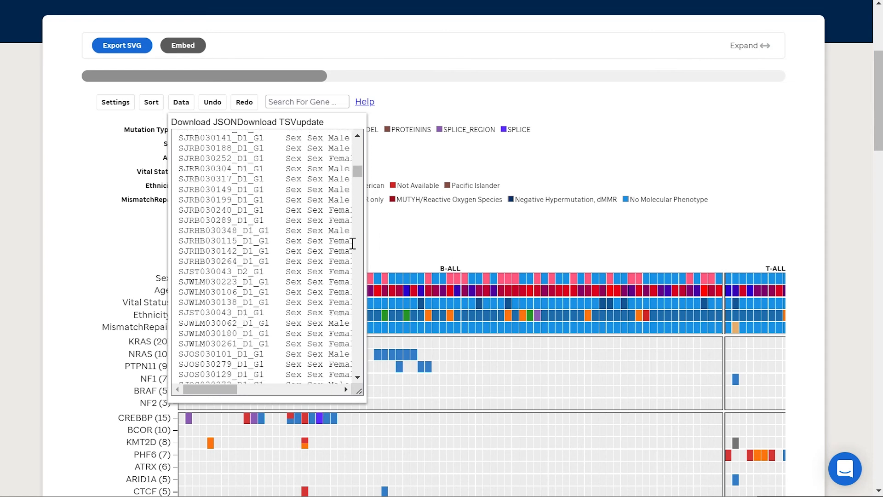
scroll(353, 244, "down", 5)
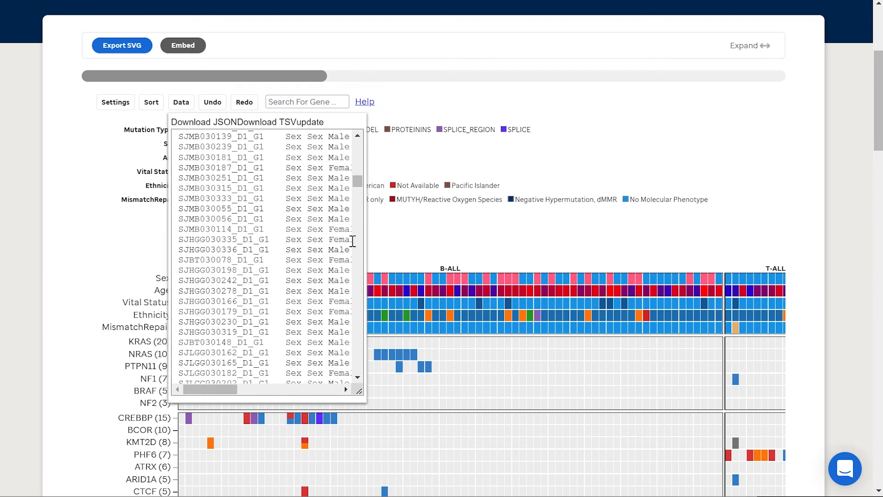
scroll(352, 241, "down", 3)
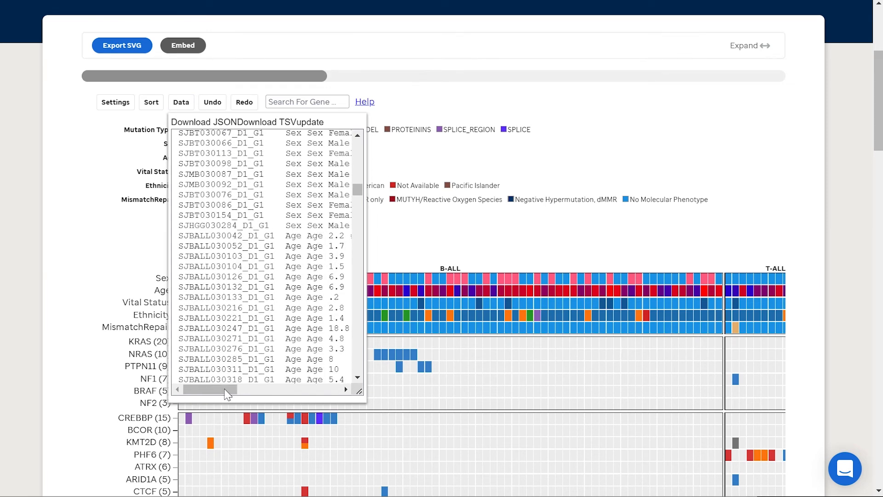
left_click_drag(226, 390, 242, 391)
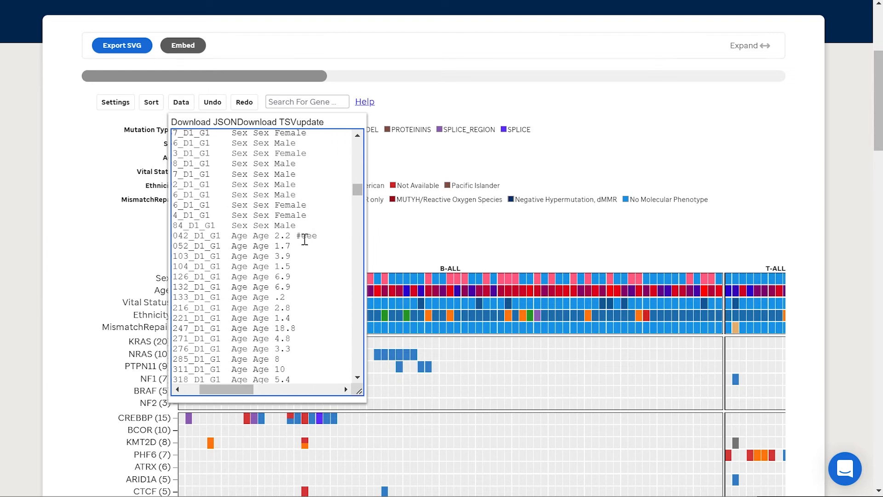
left_click_drag(297, 236, 320, 237)
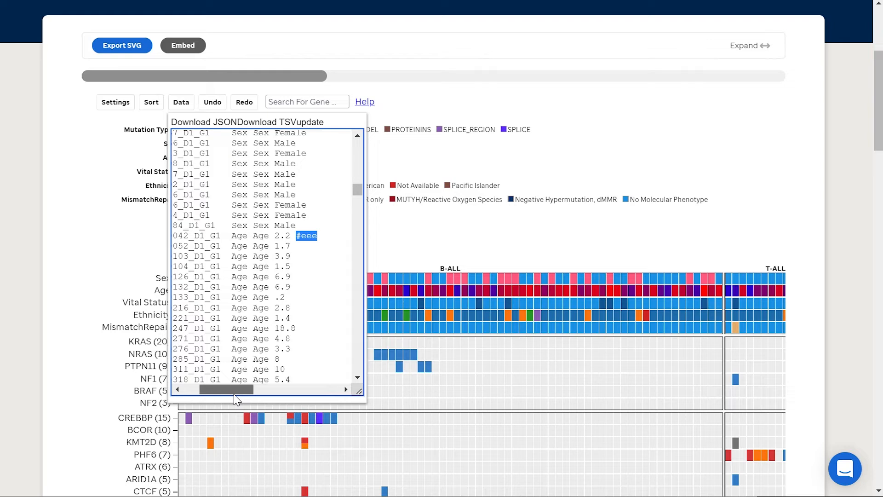
Step: Highlight the colorScale value at the end of the first Age row in the metadata input
left_click_drag(235, 391, 260, 391)
left_click(253, 237)
triple_click(252, 241)
left_click(253, 242)
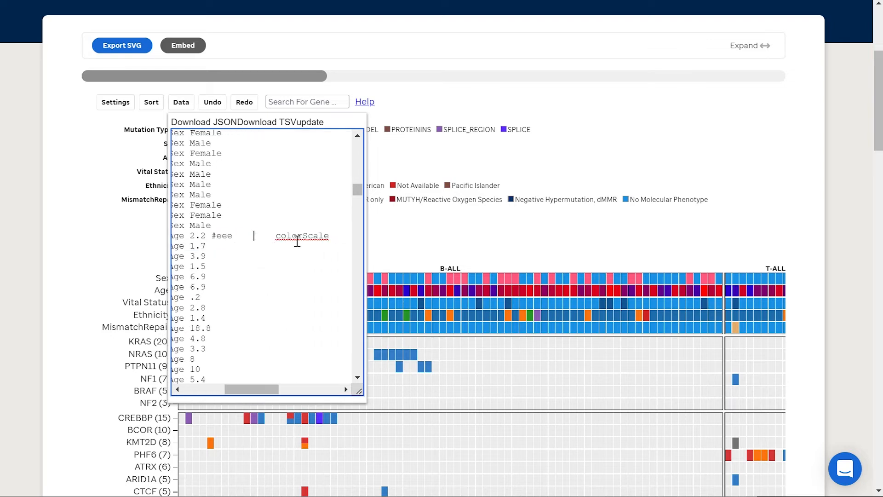
left_click_drag(327, 236, 276, 237)
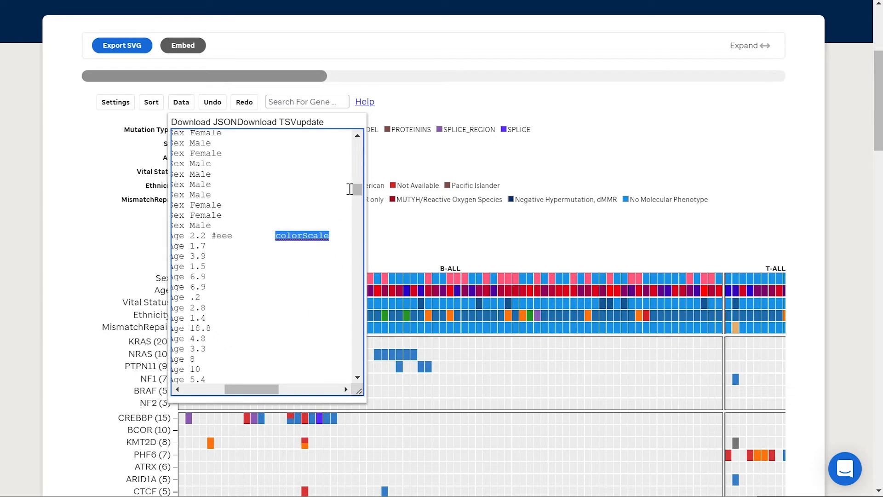
Step: Review the color, legendorder and renderAs column headers of the metadata input, and check the heatmap's JSON file download option
left_click_drag(362, 198, 362, 139)
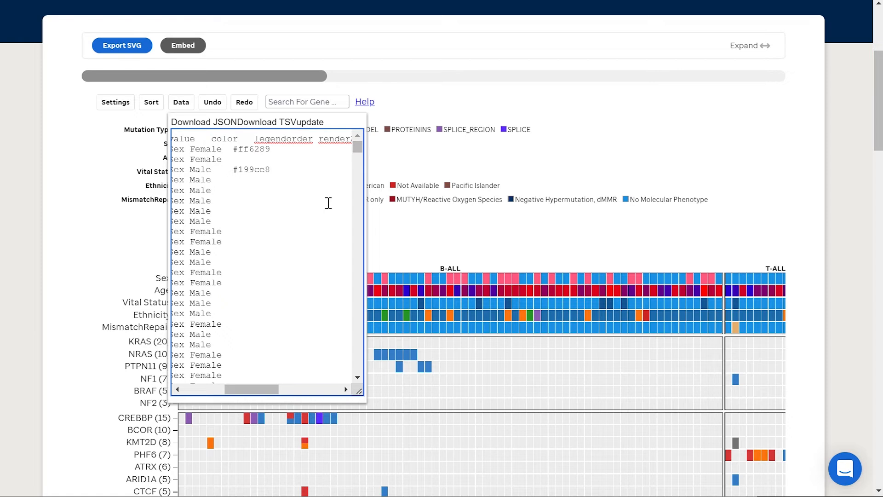
left_click_drag(257, 393, 264, 391)
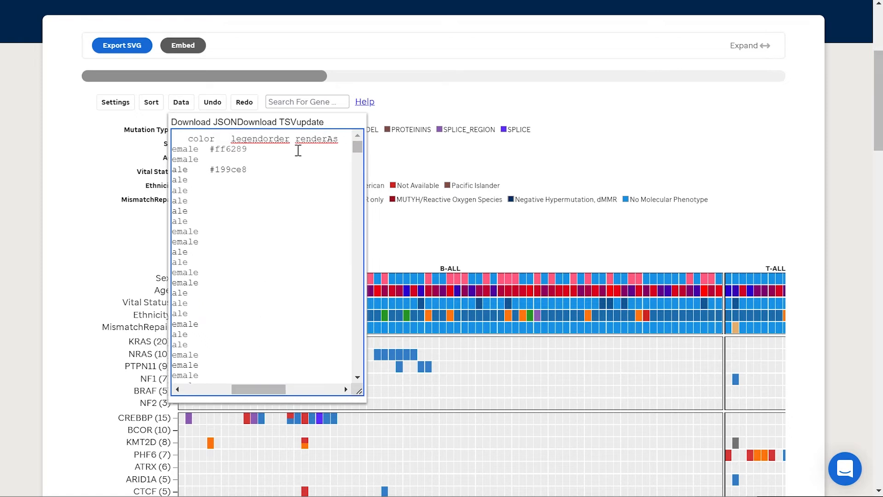
left_click(435, 157)
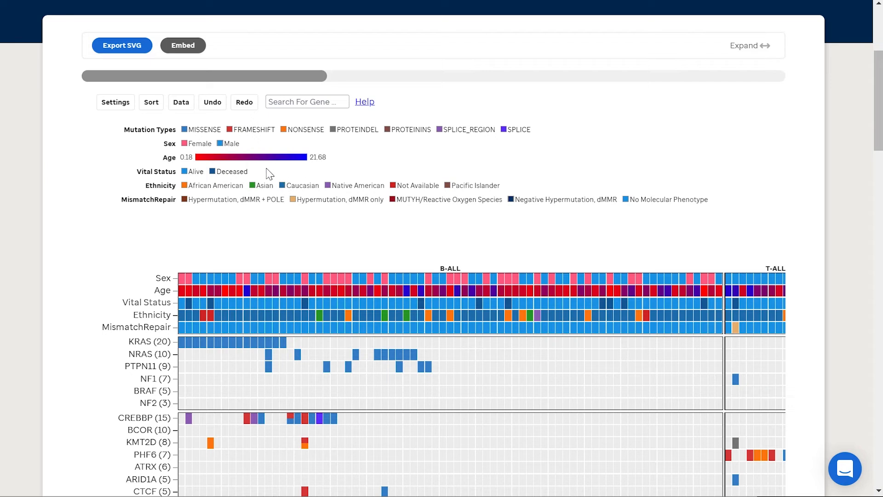
left_click(182, 107)
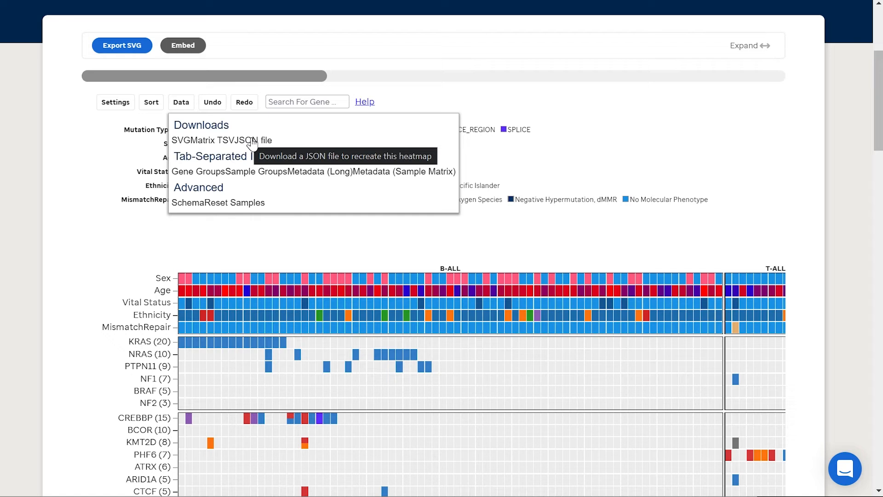
left_click(615, 148)
Step: Select and copy the complete heatmapJSON block, lines 14 to 3367, in the demonstration's visualization code
scroll(634, 161, "down", 12)
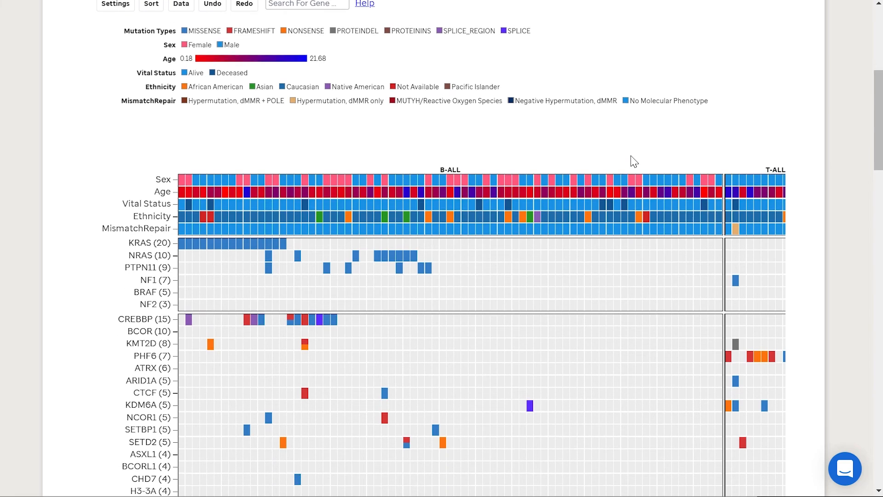
scroll(634, 161, "down", 15)
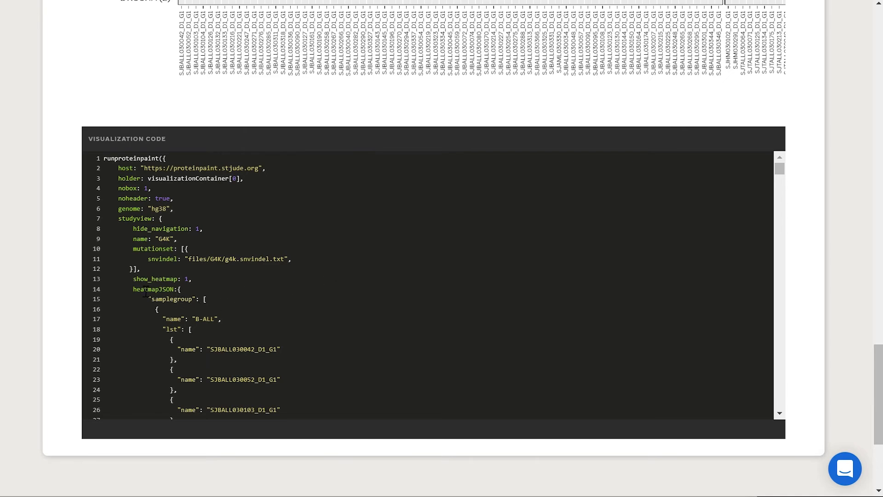
left_click_drag(129, 289, 216, 395)
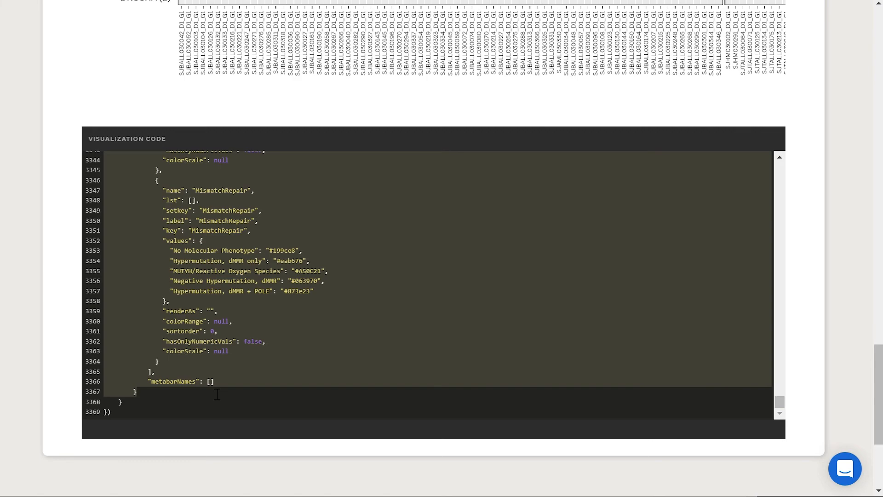
scroll(257, 389, "up", 10)
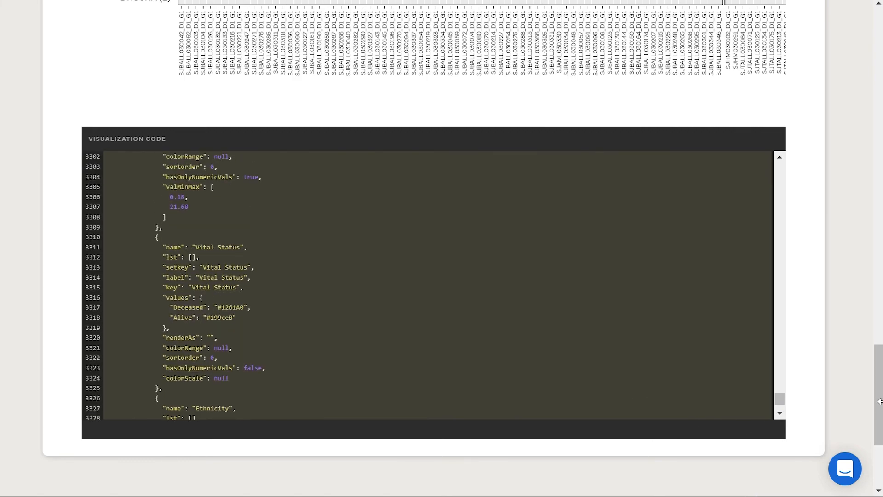
Step: Create a new visualization from the Dashboard and look through the ProteinPaint apps offered in the Visualization Editor
left_click_drag(878, 408, 878, 23)
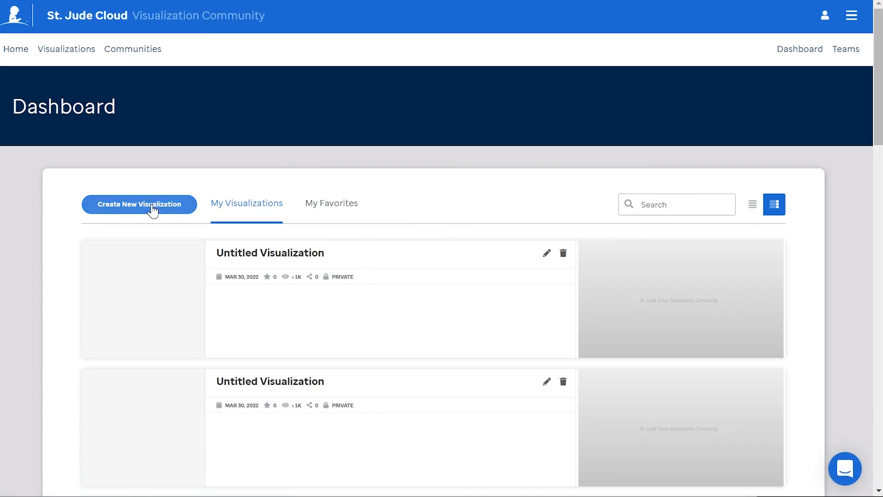
left_click(153, 210)
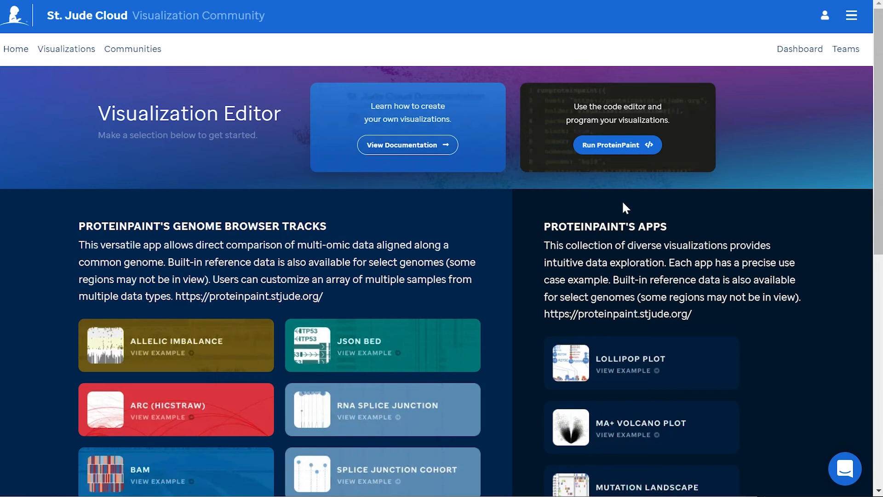
scroll(603, 302, "down", 5)
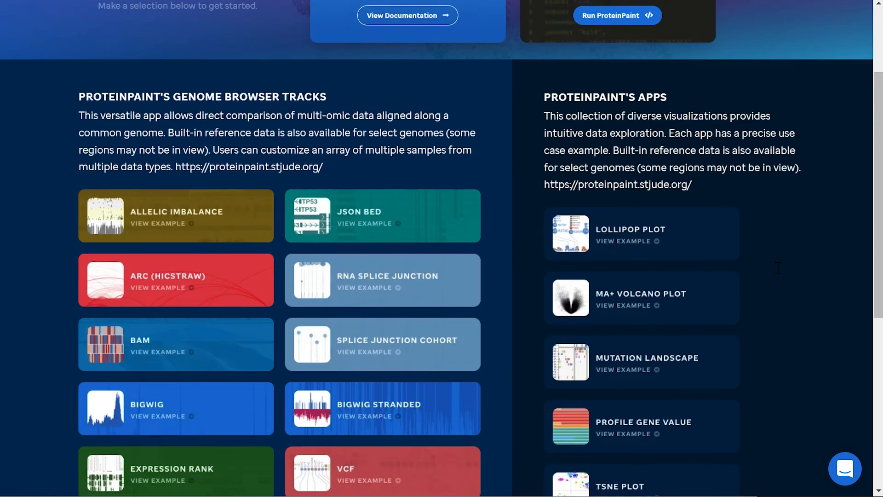
mouse_move(614, 282)
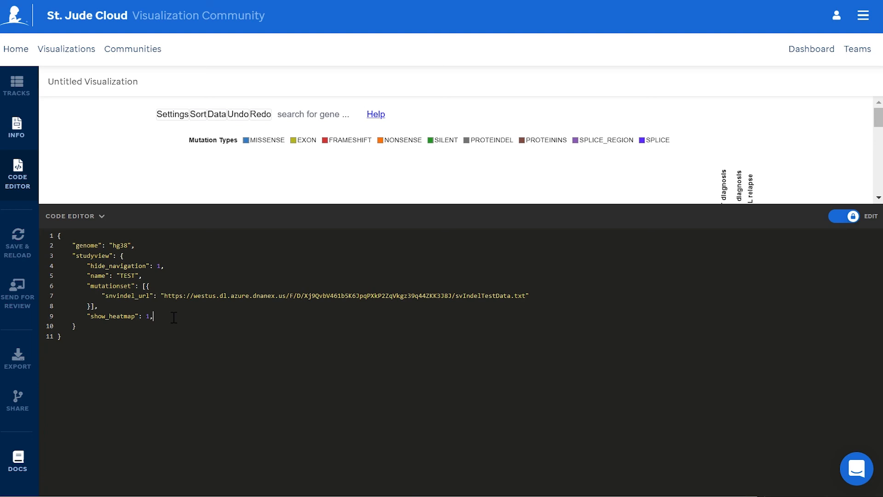
Step: Paste the copied heatmapJSON block on a new line below "show_heatmap": 1 in the TEST study code
key("Return")
key("ctrl+v")
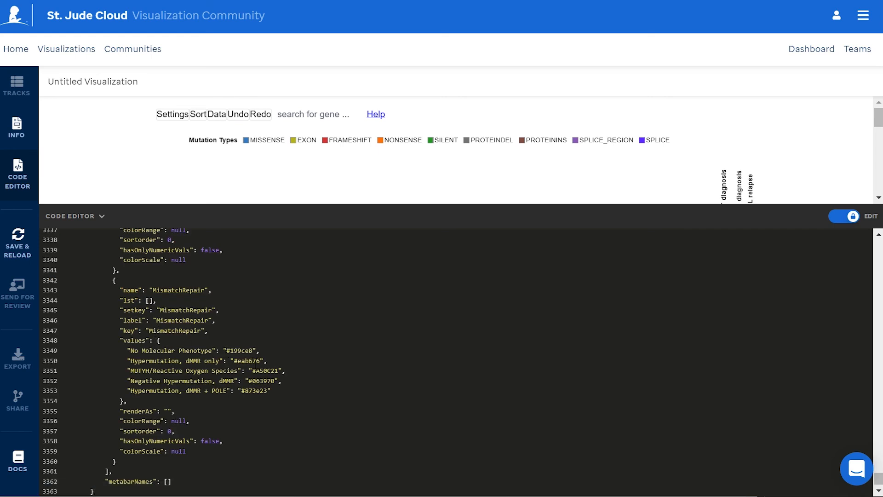
scroll(355, 366, "up", 15)
scroll(605, 381, "up", 20)
scroll(601, 380, "up", 19)
left_click_drag(879, 456, 877, 248)
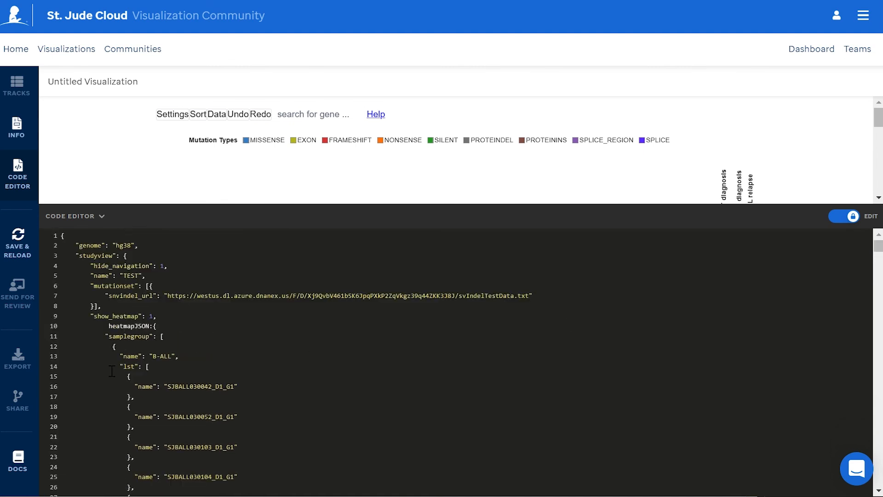
Step: Enclose the heatmapJSON key on line 10 of the code in double quotation marks
left_click(109, 326)
type("\"")
left_click(154, 326)
type("\"")
left_click(109, 326)
left_click(710, 357)
Step: Save and reload the visualization, and collapse the code editor to view the full heatmap
left_click(18, 252)
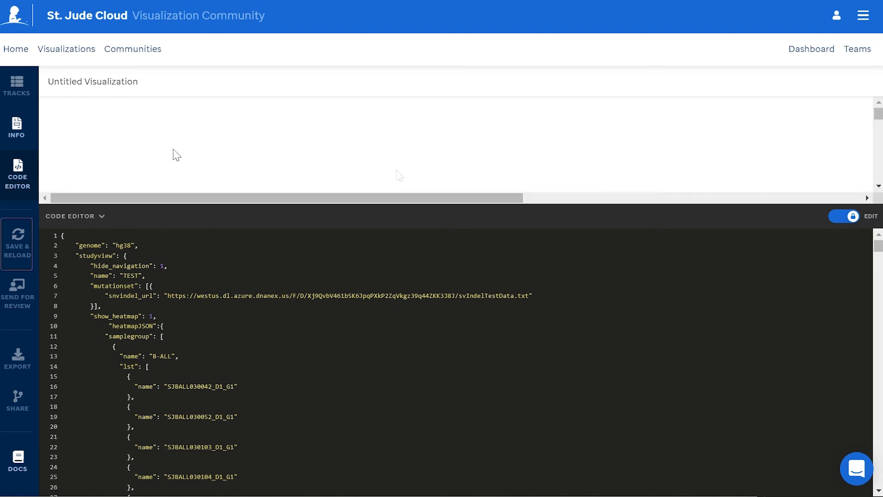
left_click(102, 216)
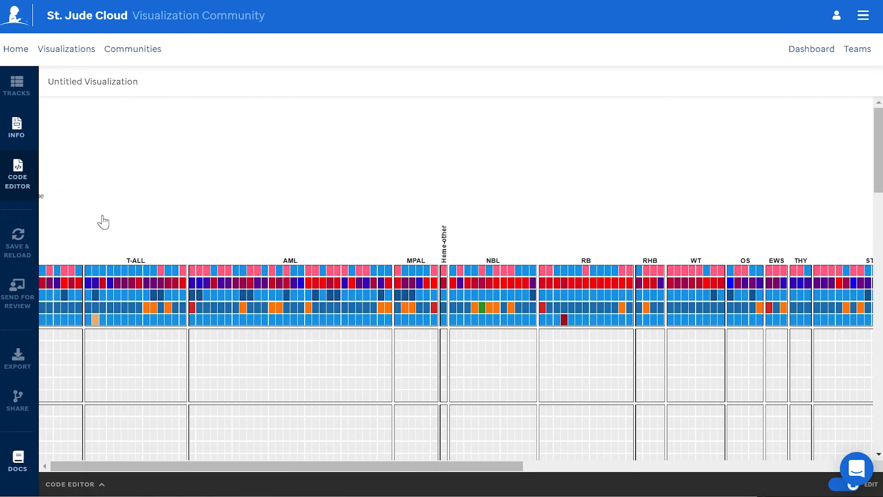
left_click_drag(128, 228, 211, 232)
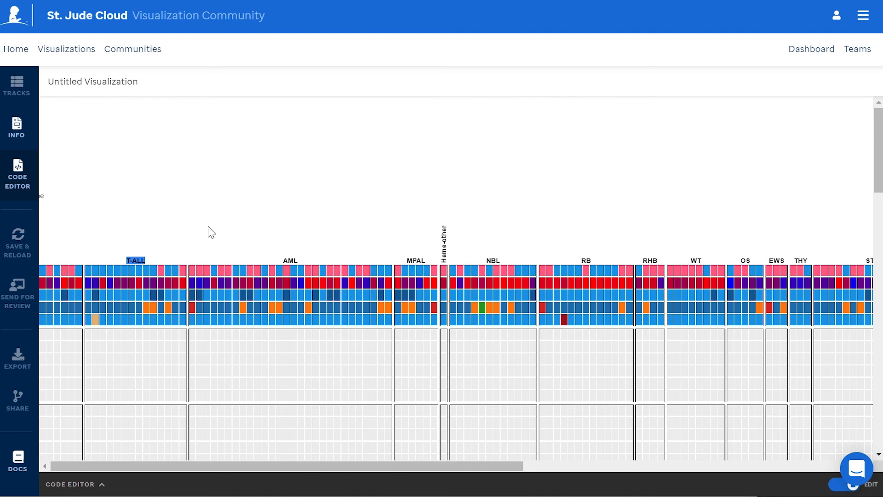